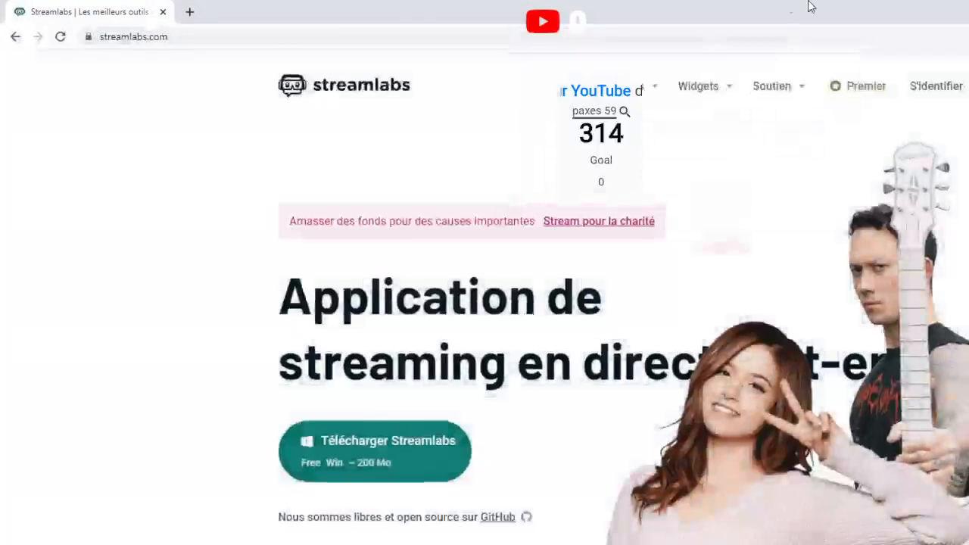
- Search the web for streamlabs in a fresh tab, open the Streamlabs website, and switch to Streamlabs OBS
left_click(188, 12)
left_click(162, 13)
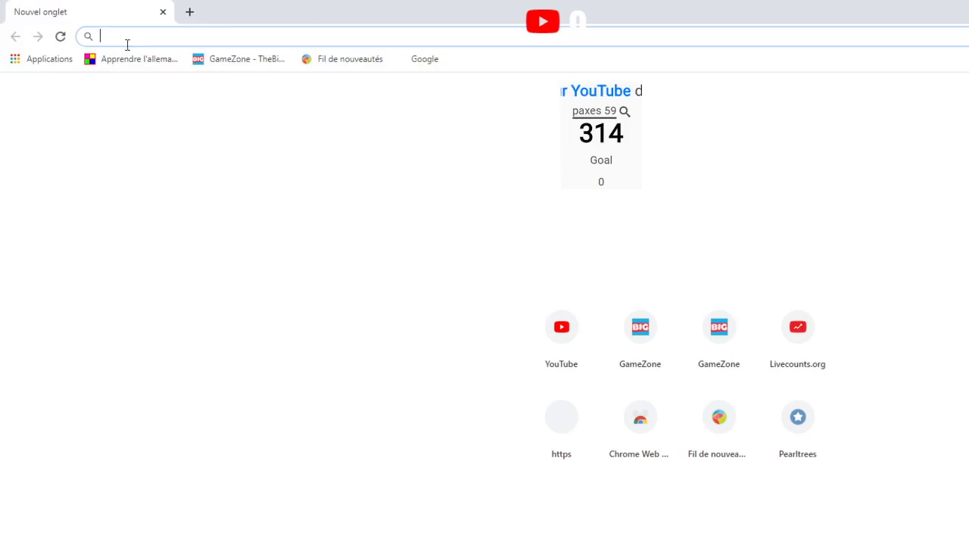
type("stream")
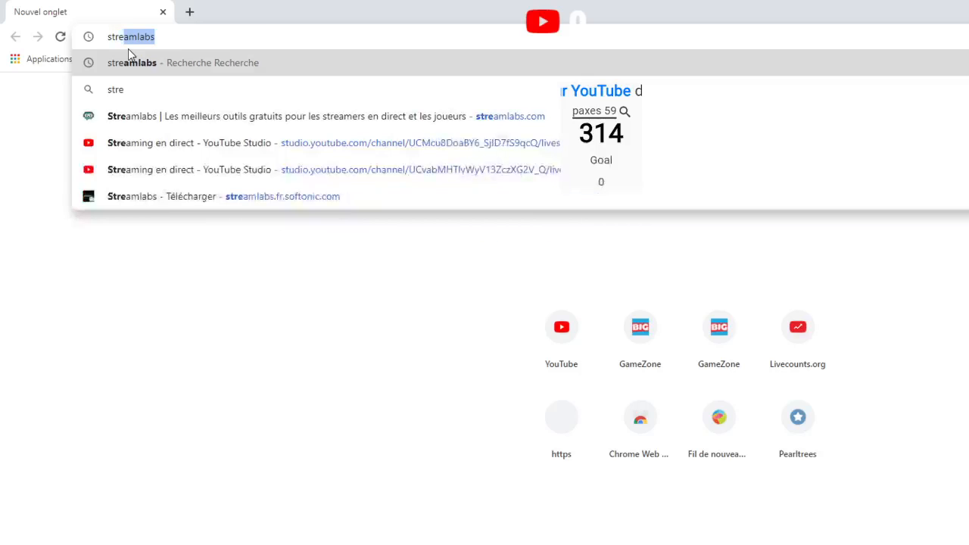
type("labs")
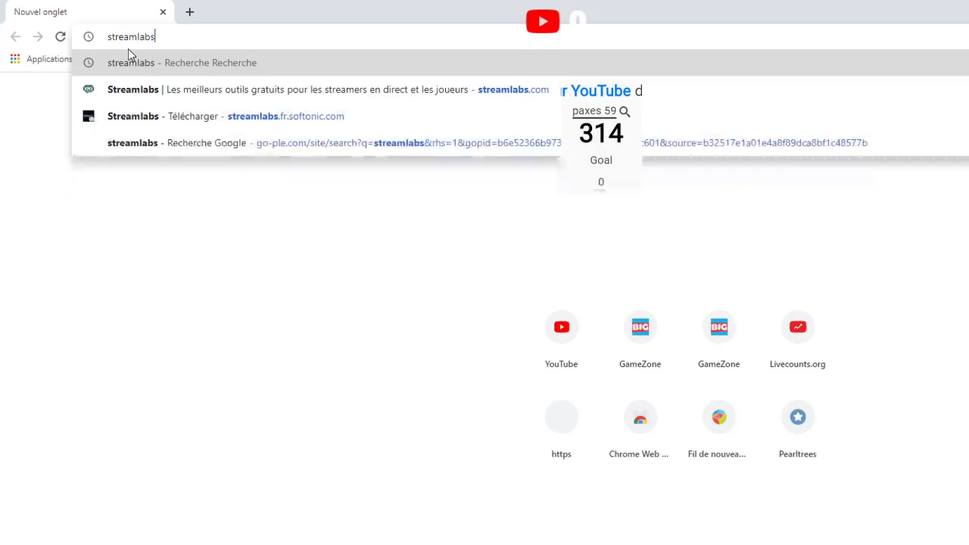
key("Return")
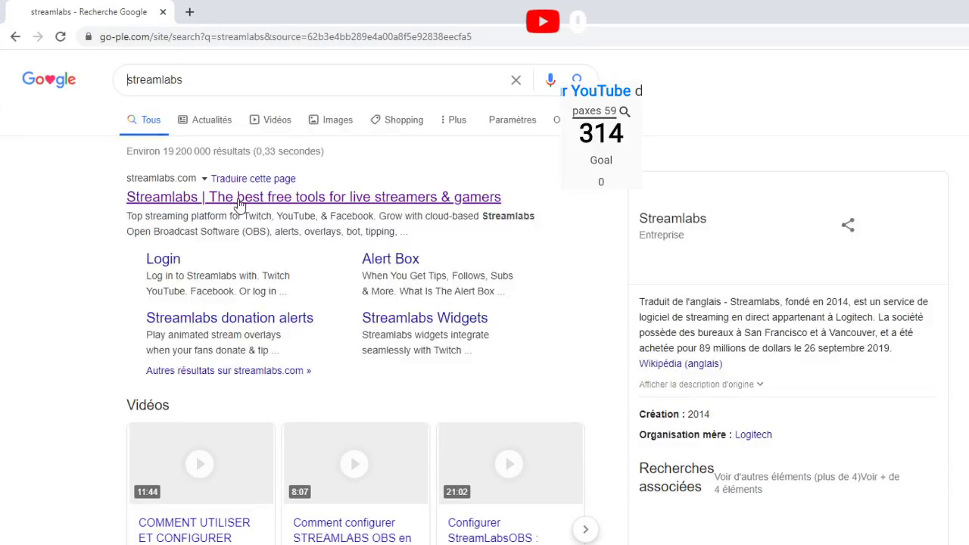
left_click(238, 198)
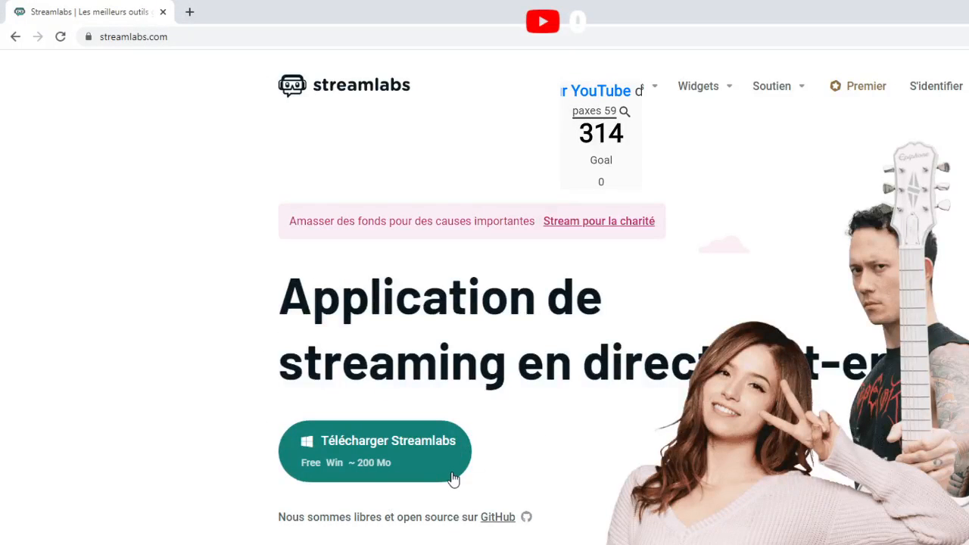
scroll(447, 469, "down", 1)
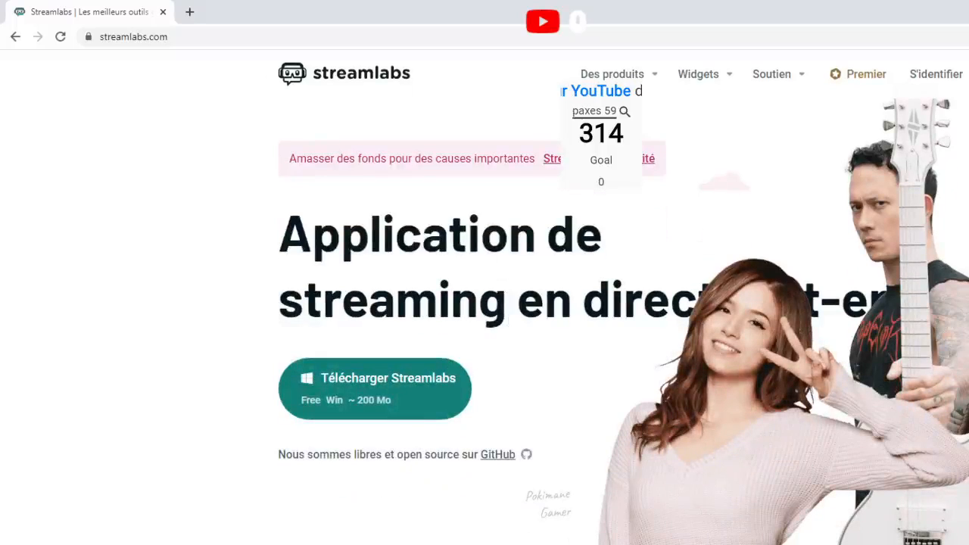
key("alt+Tab")
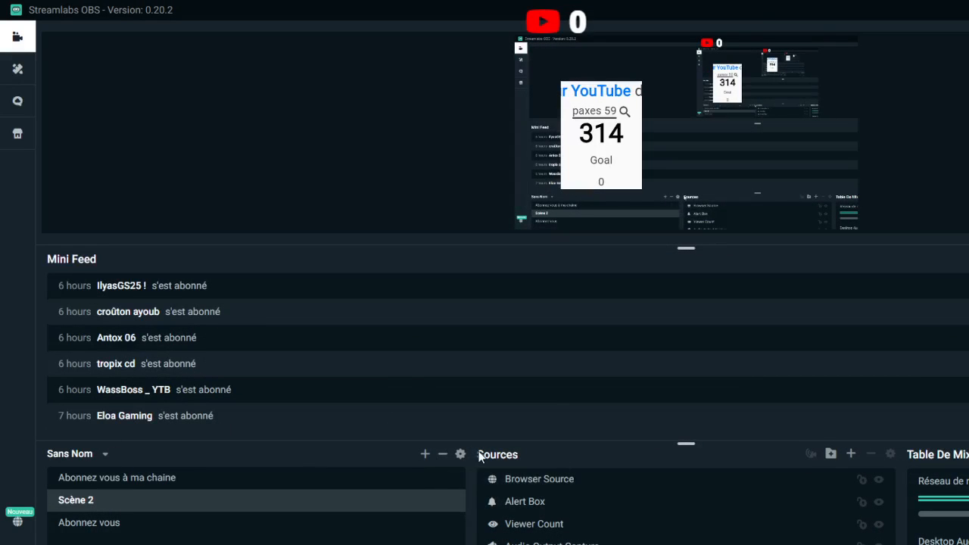
left_click(424, 454)
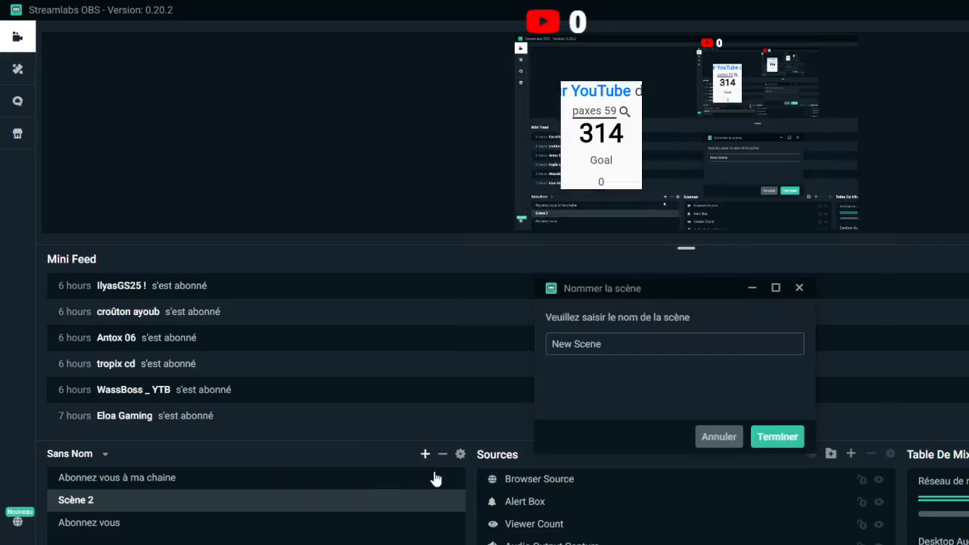
key("BackSpace")
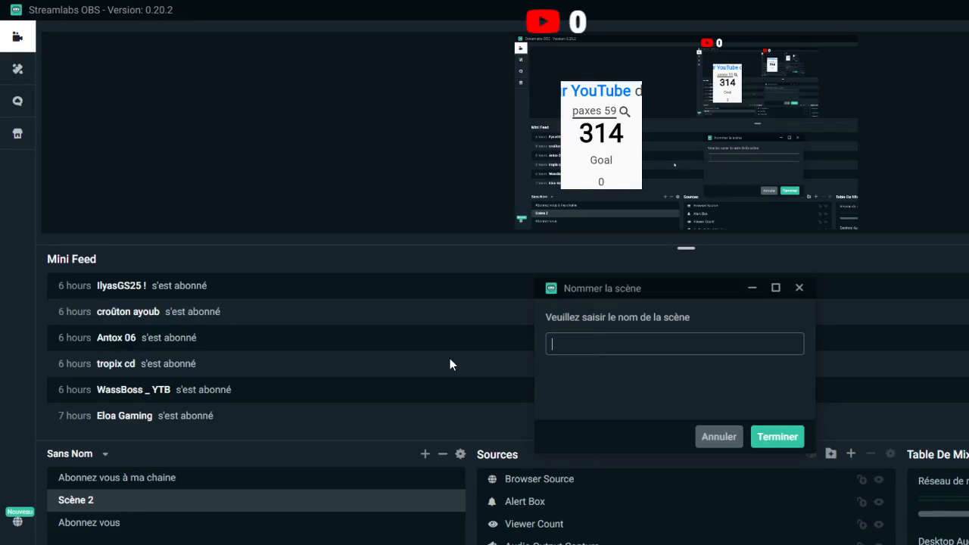
type("S")
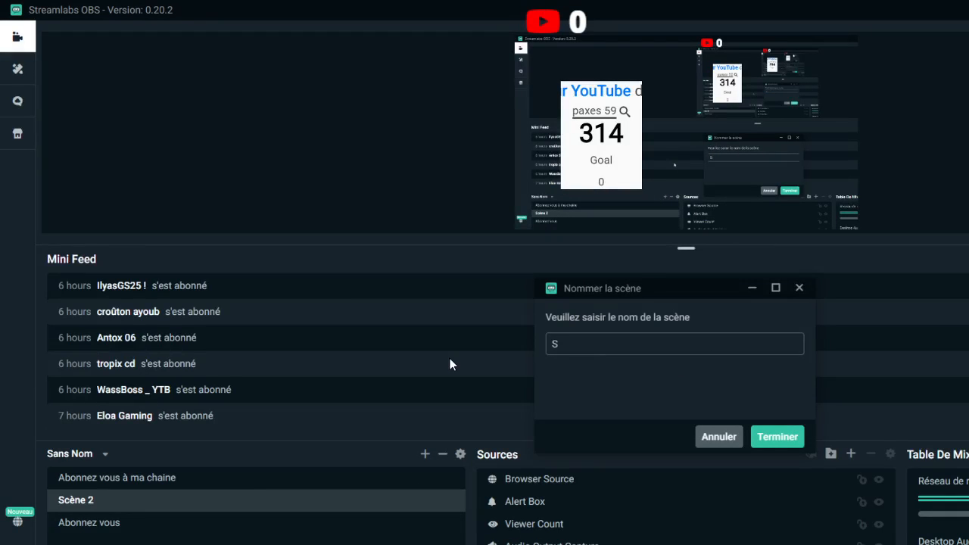
key("Return")
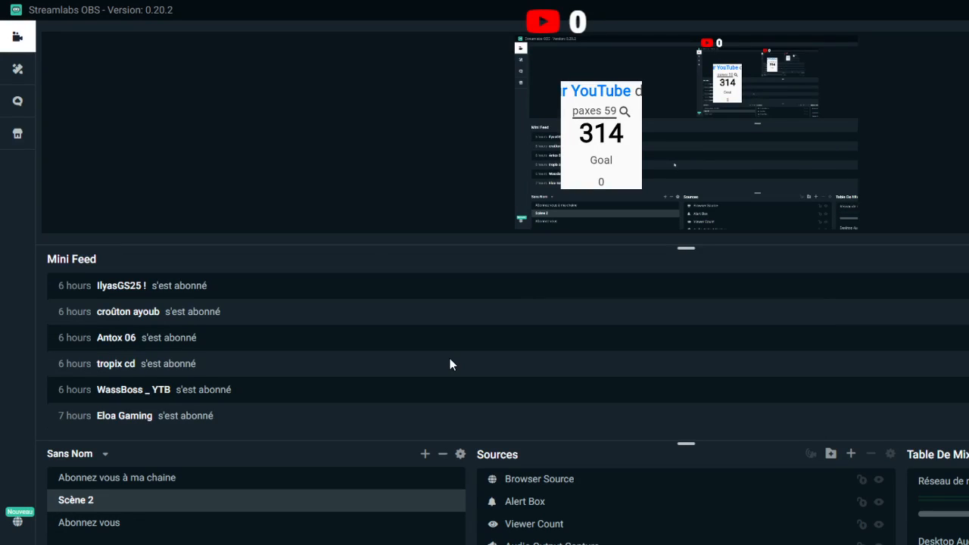
- Create a new scene named Scene Stream
left_click(424, 455)
key("BackSpace")
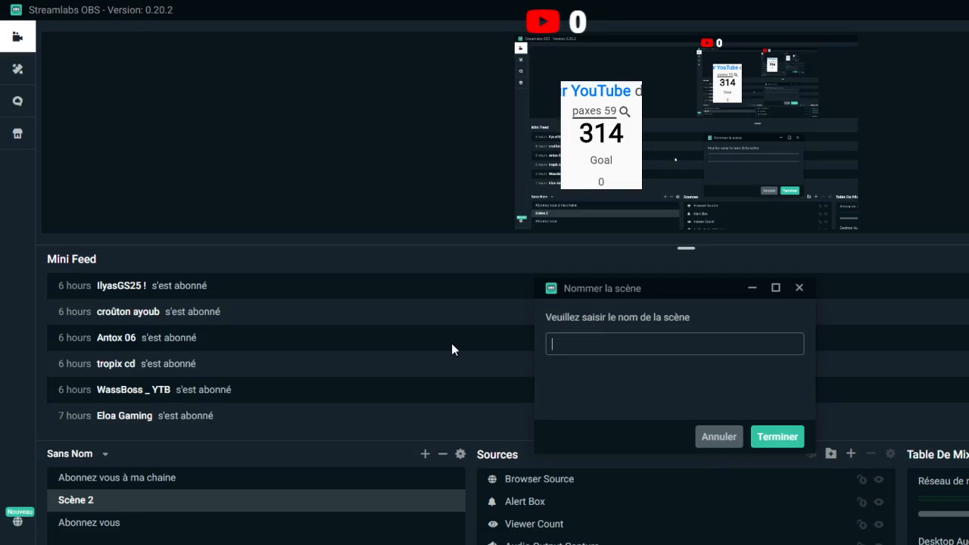
type("Scene Stre")
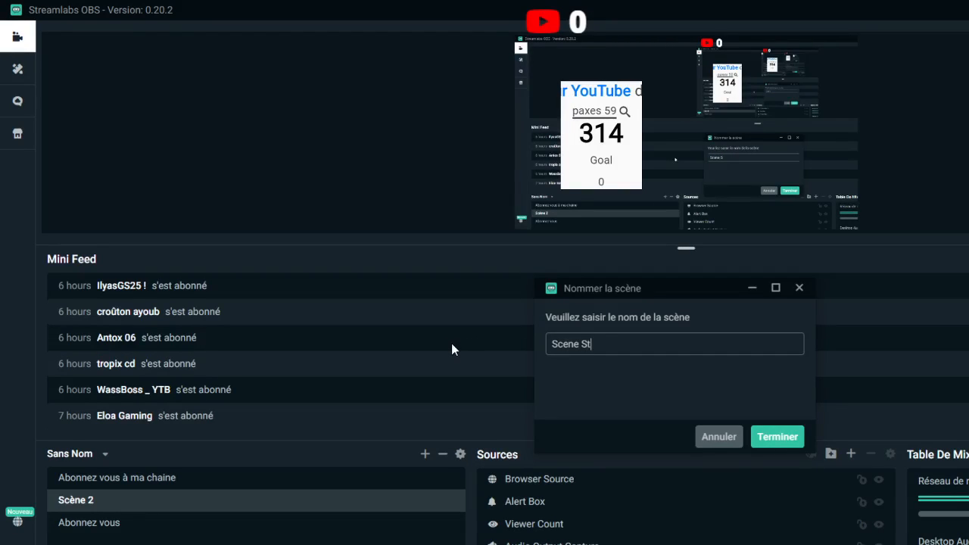
type("am")
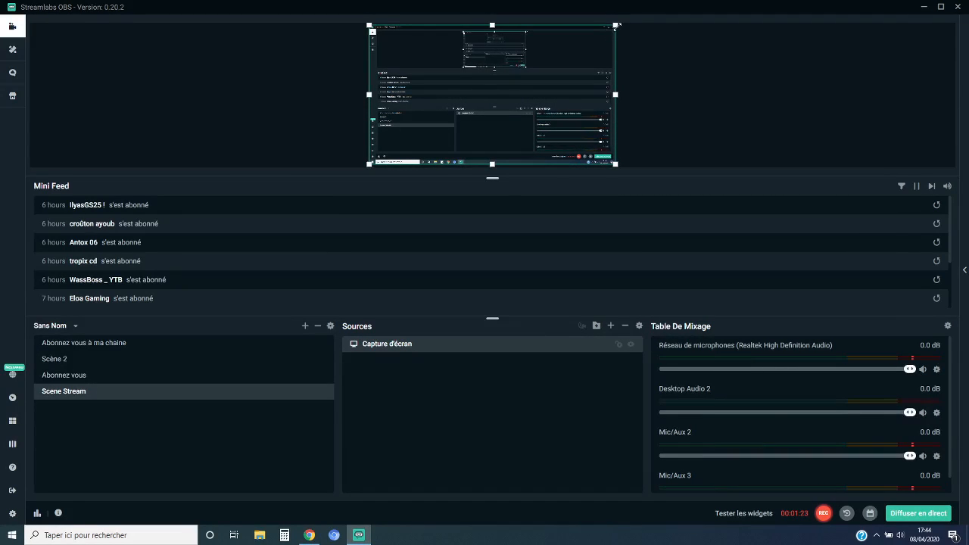
- Shrink the Capture d'écran source to roughly half the canvas, and enlarge it again until it nearly fills the canvas
left_click_drag(615, 25, 503, 88)
left_click(242, 265)
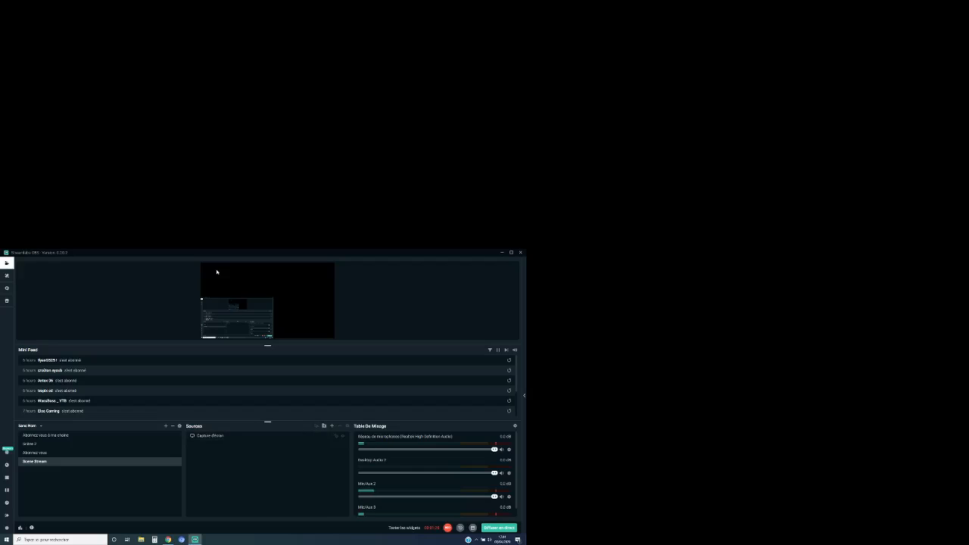
left_click(222, 311)
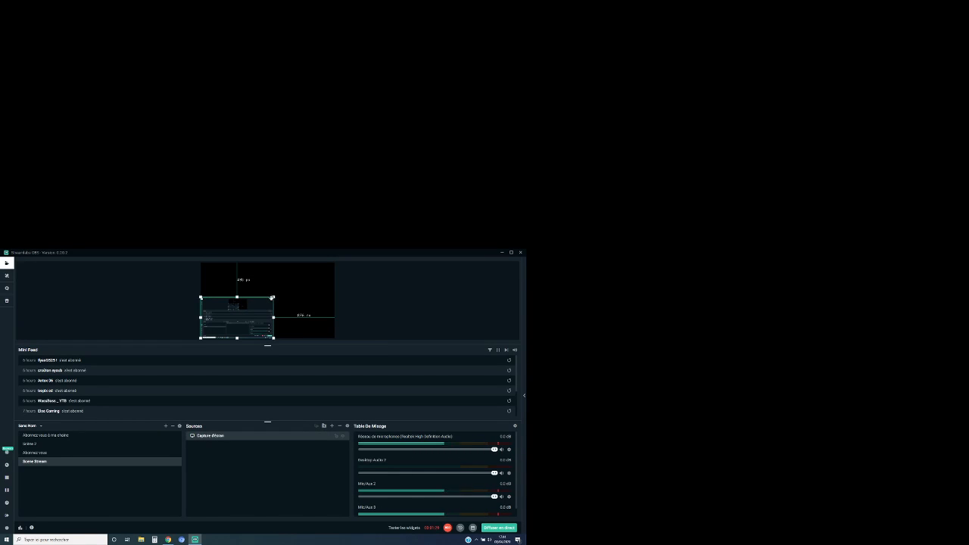
left_click_drag(273, 297, 259, 283)
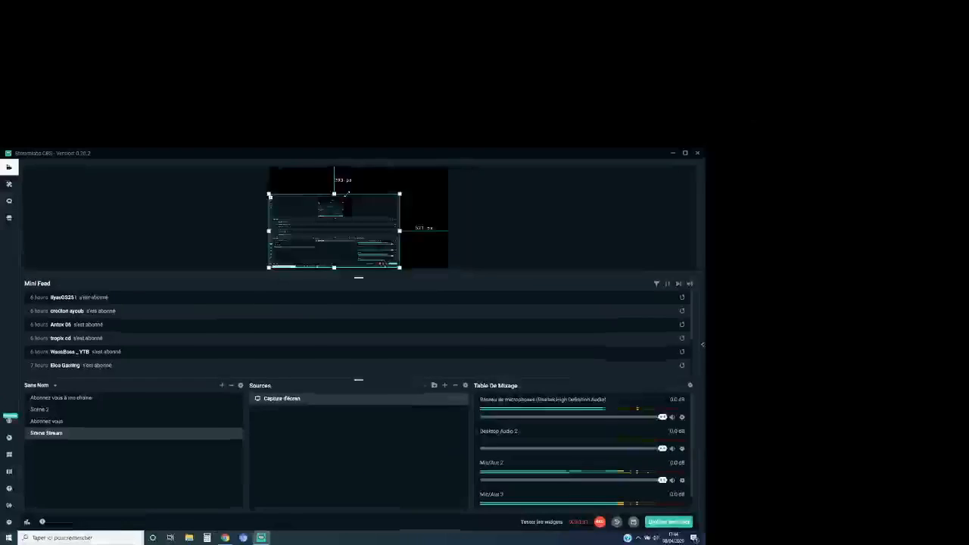
left_click_drag(346, 195, 545, 39)
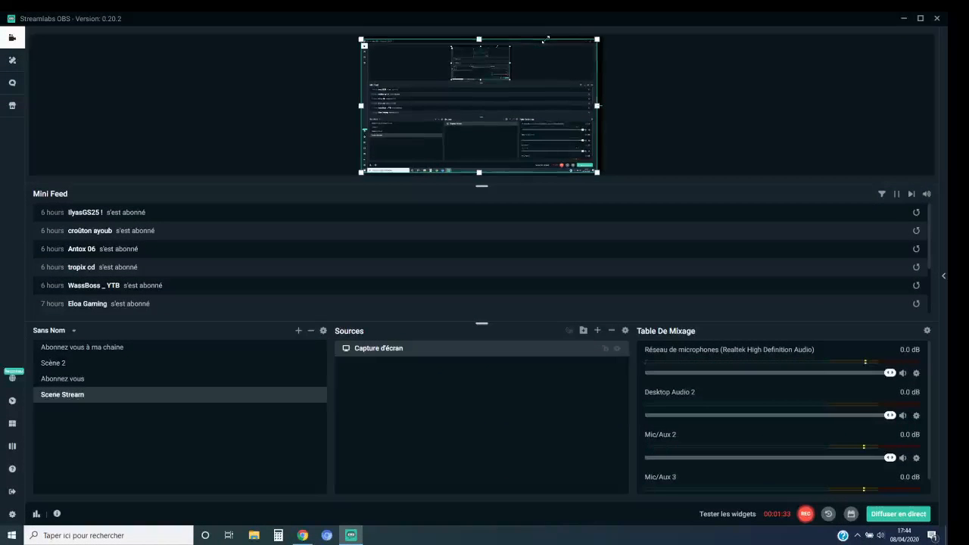
left_click(655, 60)
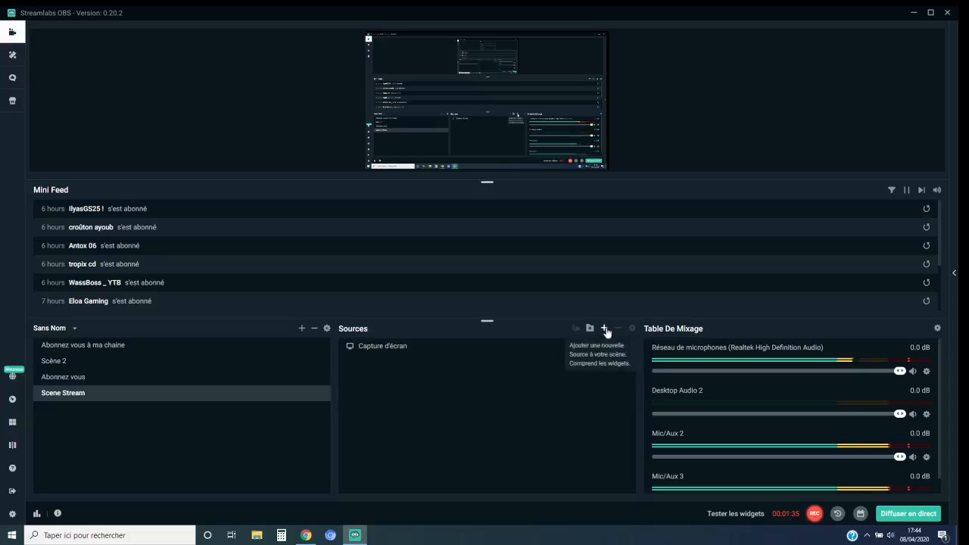
- Add a Capture de la sortie audio source to Scene Stream and remove it again
left_click(604, 330)
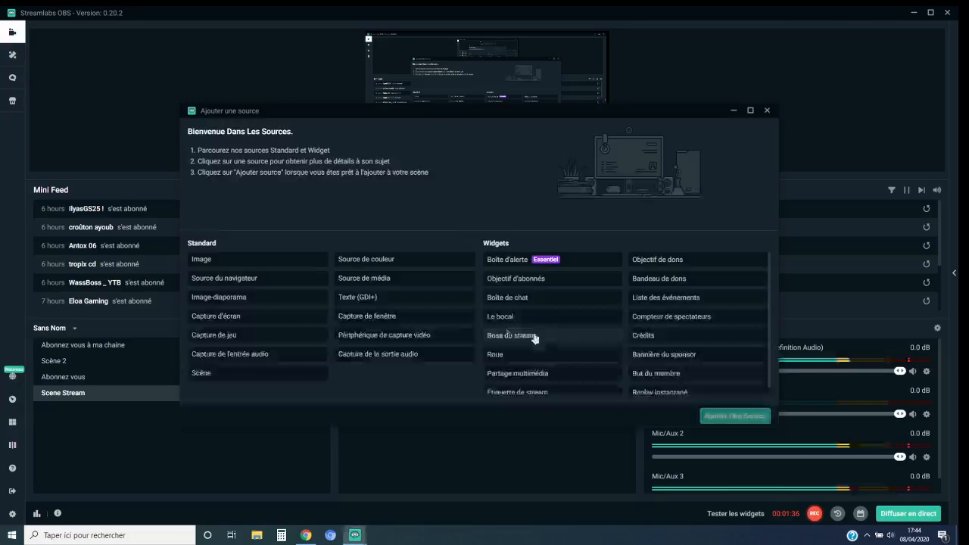
left_click(421, 355)
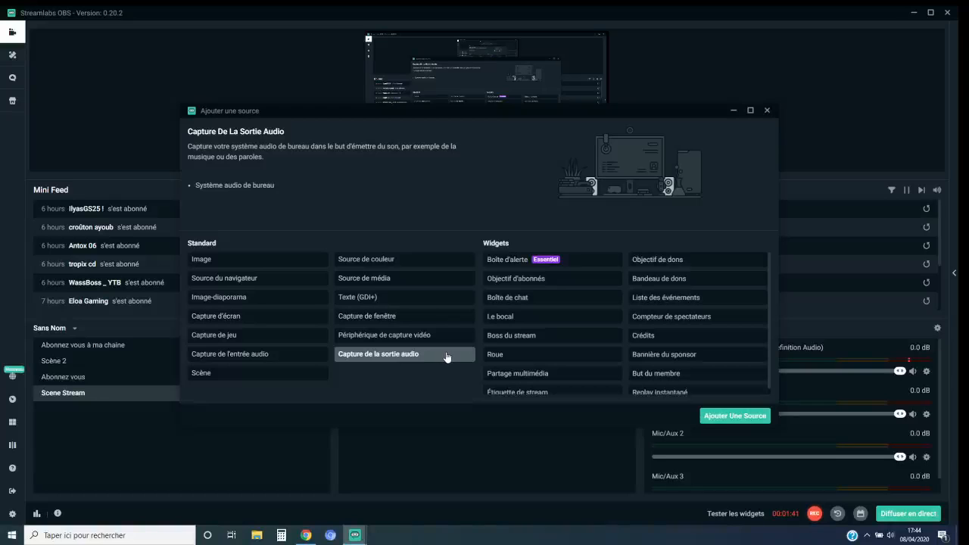
left_click(738, 415)
left_click(570, 339)
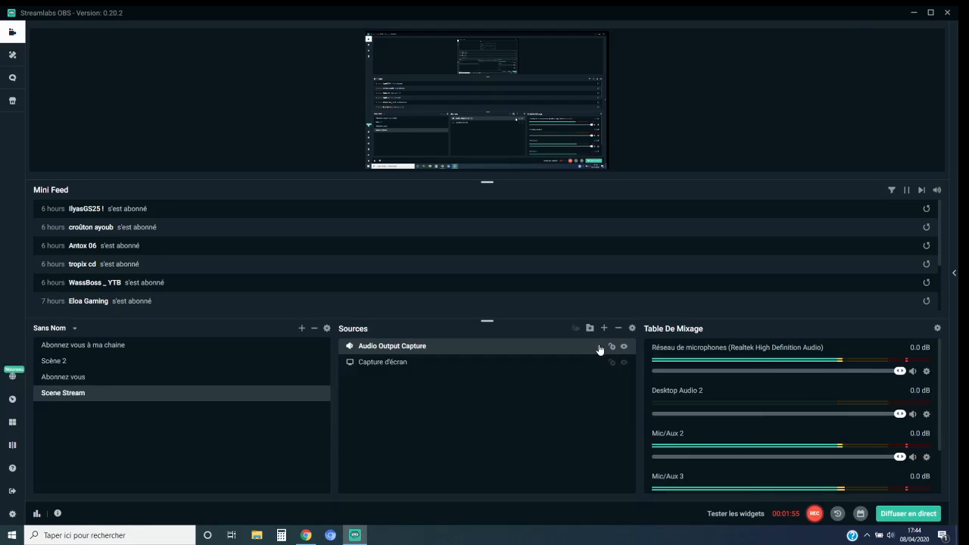
left_click(618, 328)
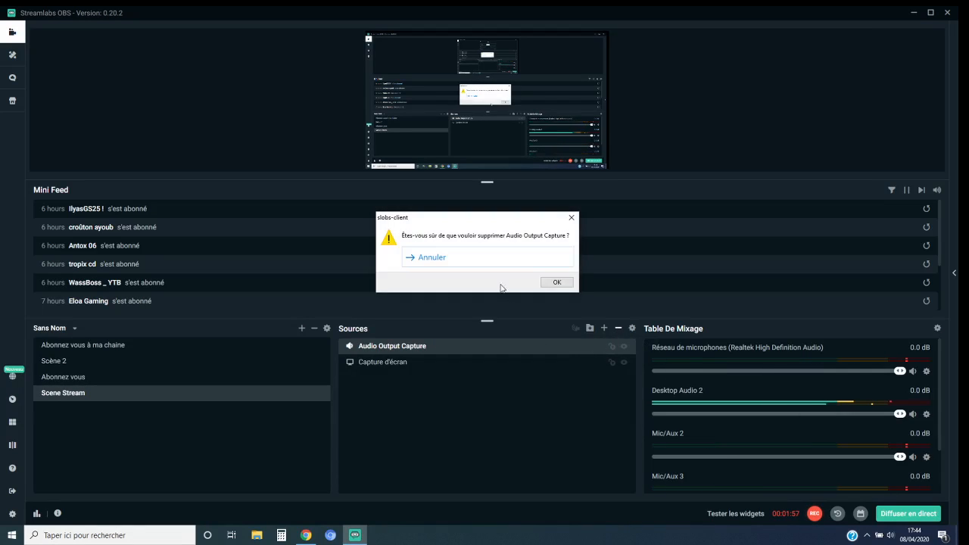
left_click(555, 281)
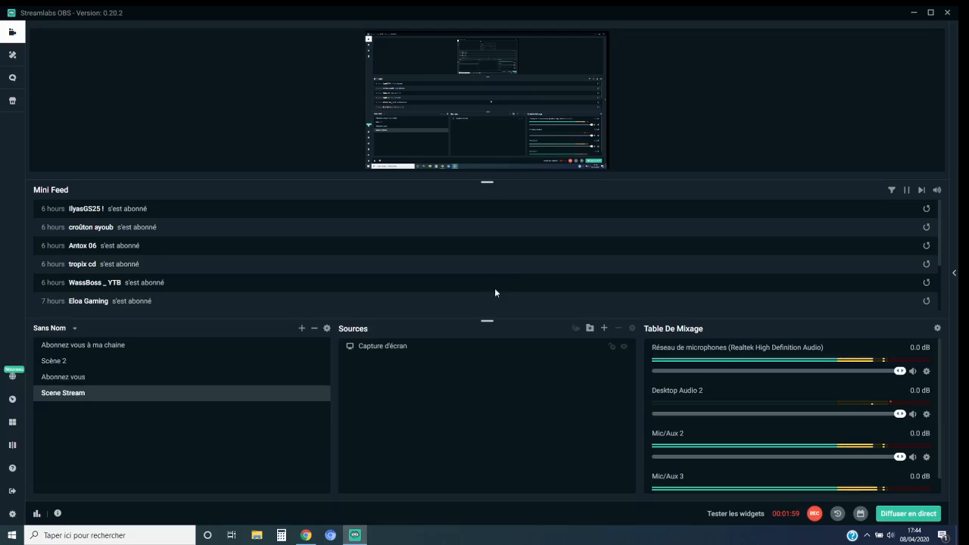
- Add the Compteur de spectateurs widget to Scene Stream using the existing Viewer Count source
left_click(602, 328)
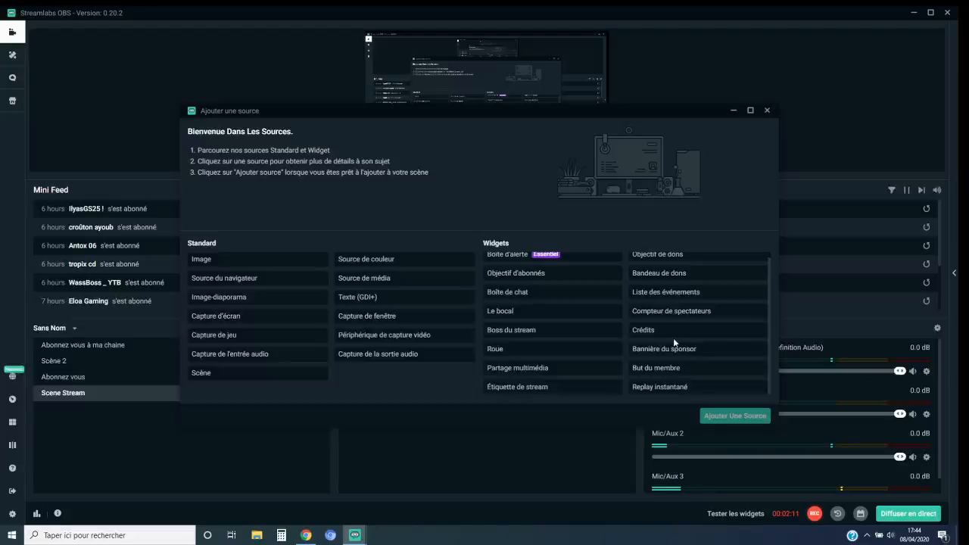
left_click(565, 313)
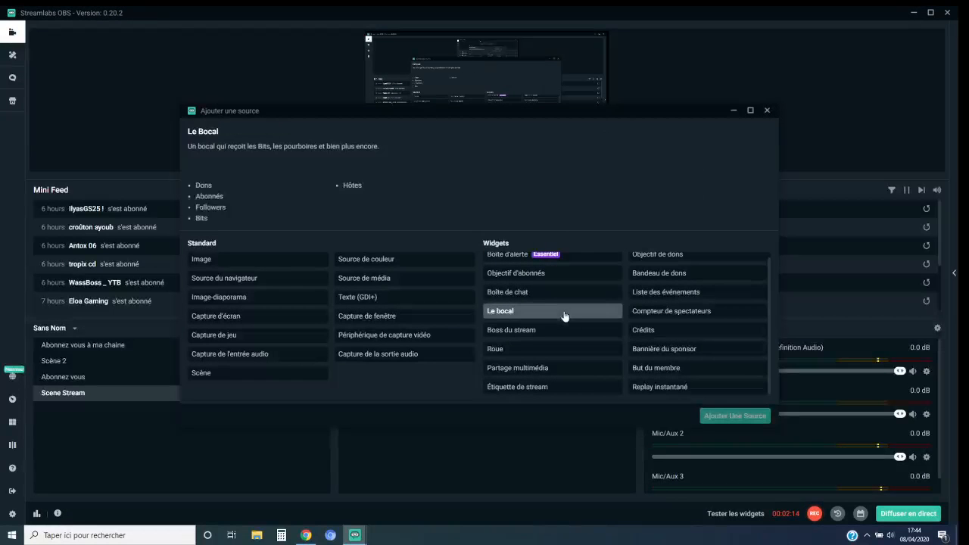
left_click(667, 313)
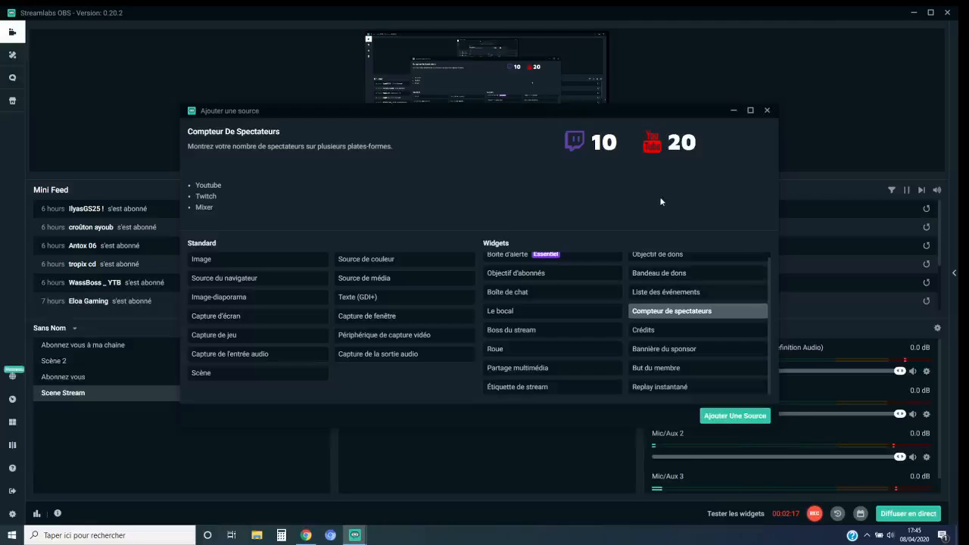
left_click(719, 416)
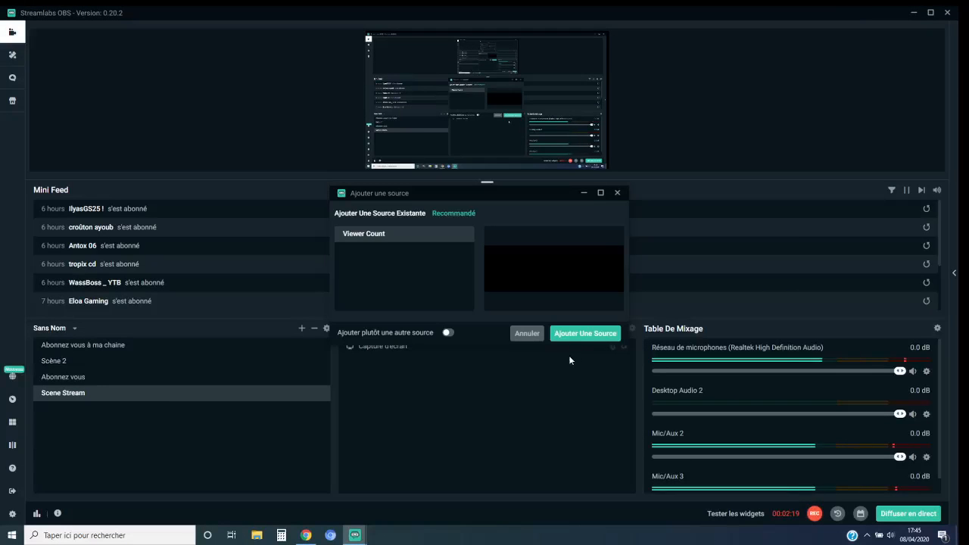
left_click(579, 334)
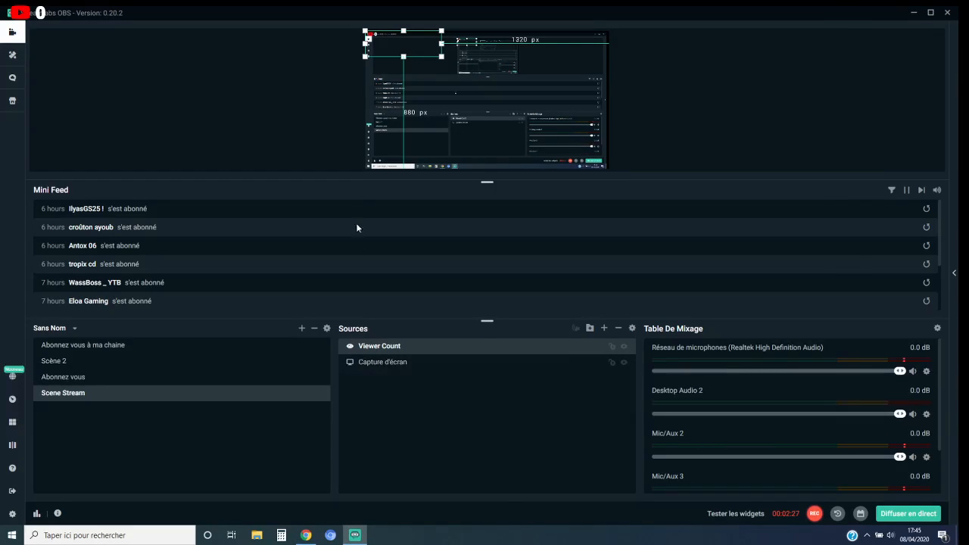
- Switch to Chrome, load livecounts.org in a new tab, and open its Compteur YouTube page
left_click(305, 535)
left_click(134, 15)
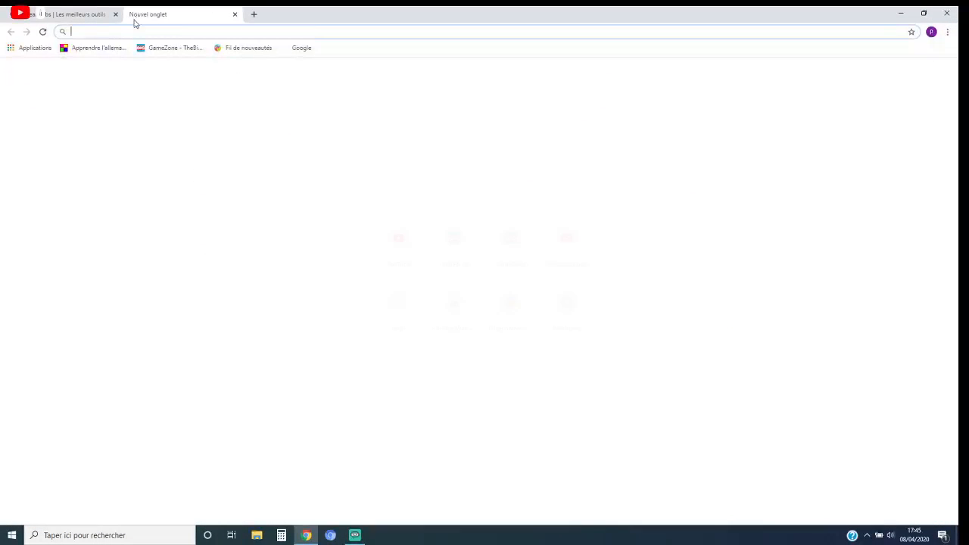
type("live")
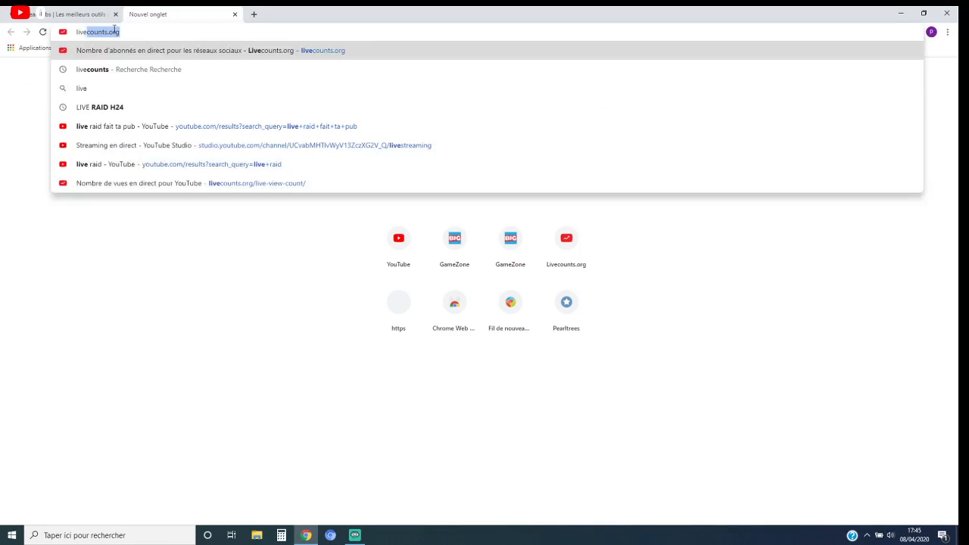
type("counts.or")
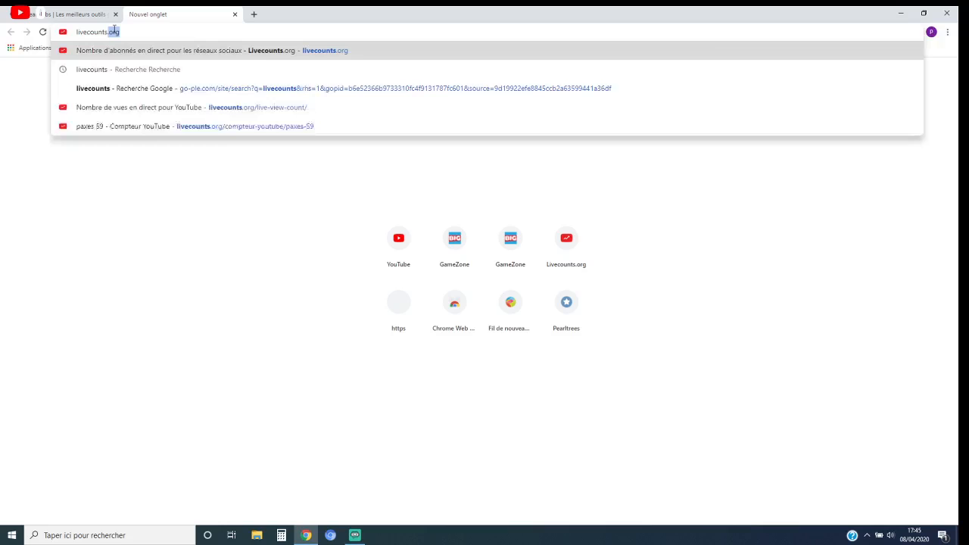
type("g")
key("Return")
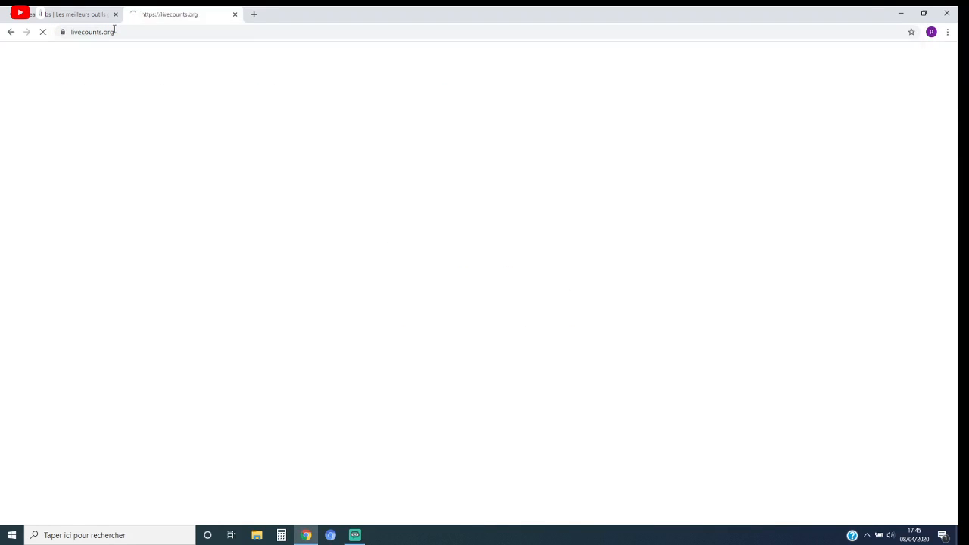
scroll(68, 398, "down", 2)
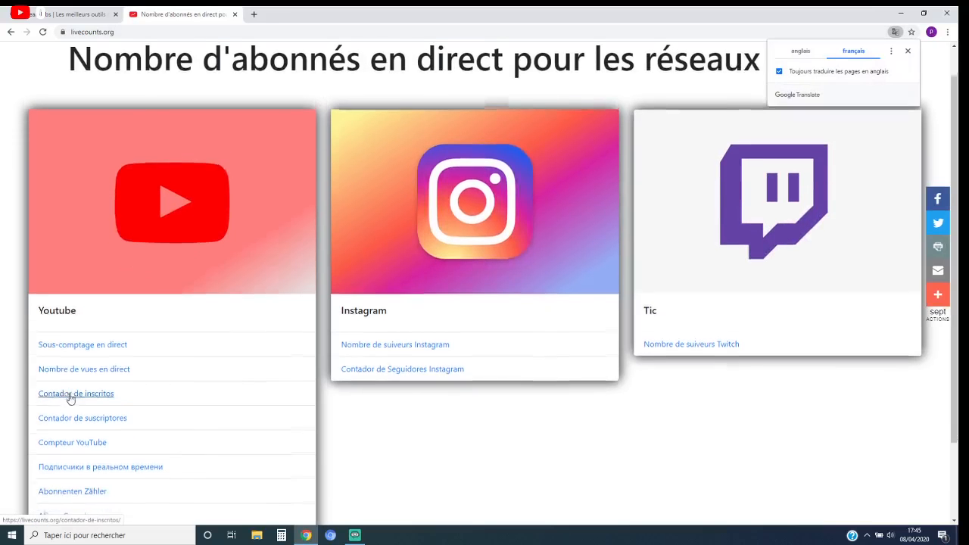
left_click(73, 410)
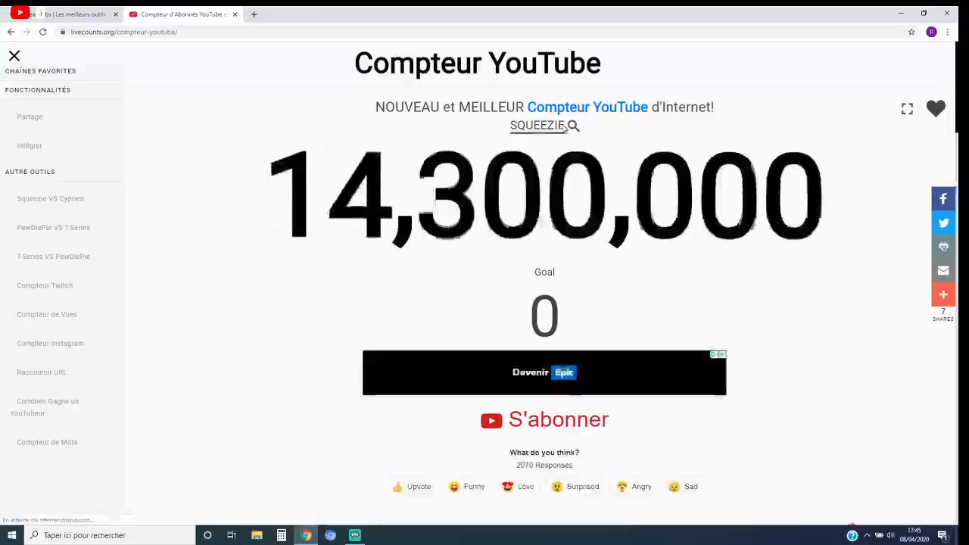
- Replace SQUEEZIE with paxes 59 as the channel name and load that channel's subscriber counter
left_click_drag(566, 127, 514, 125)
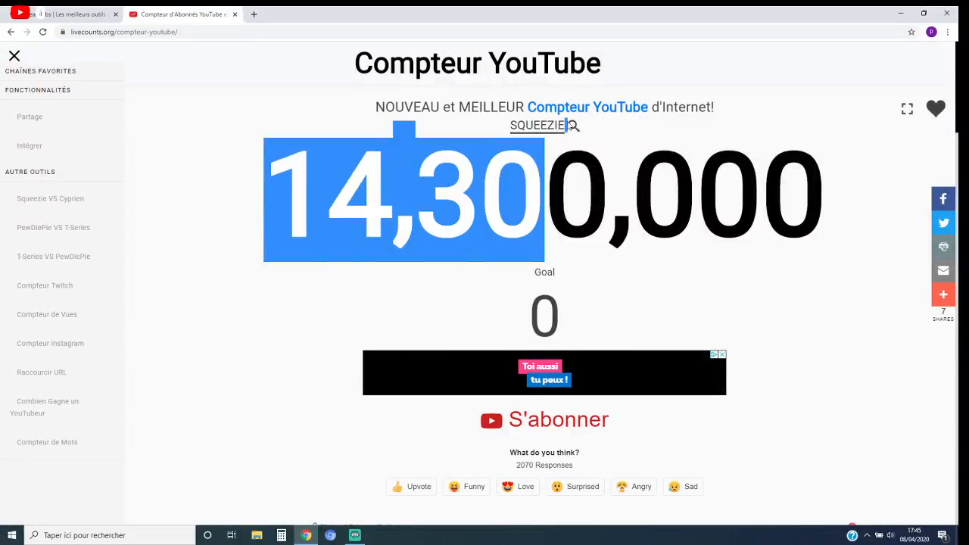
left_click(560, 124)
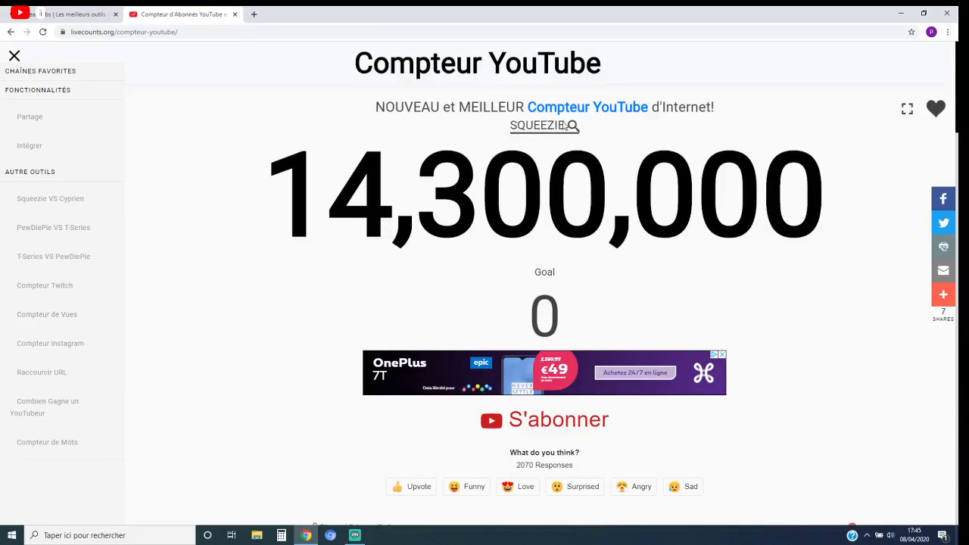
double_click(543, 127)
left_click(565, 126)
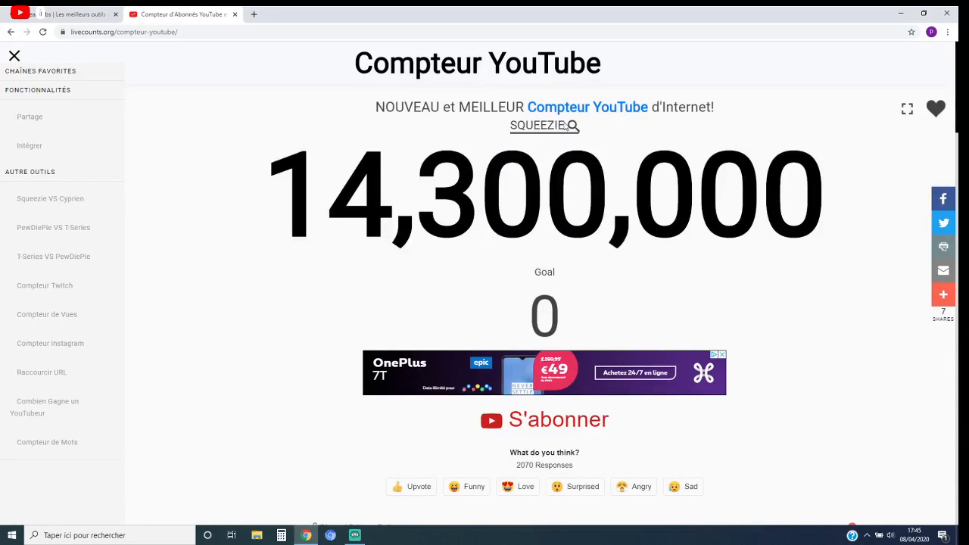
double_click(564, 126)
left_click(562, 127)
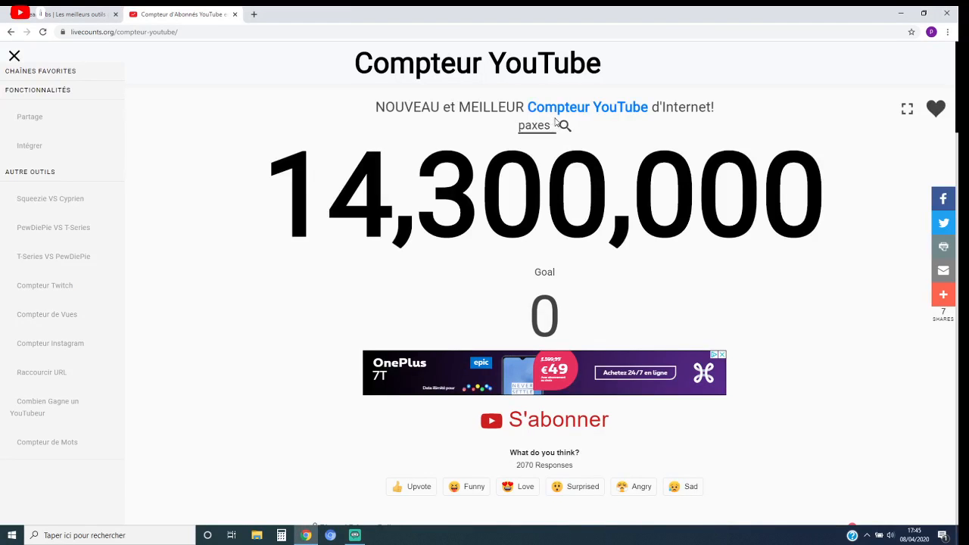
key("Return")
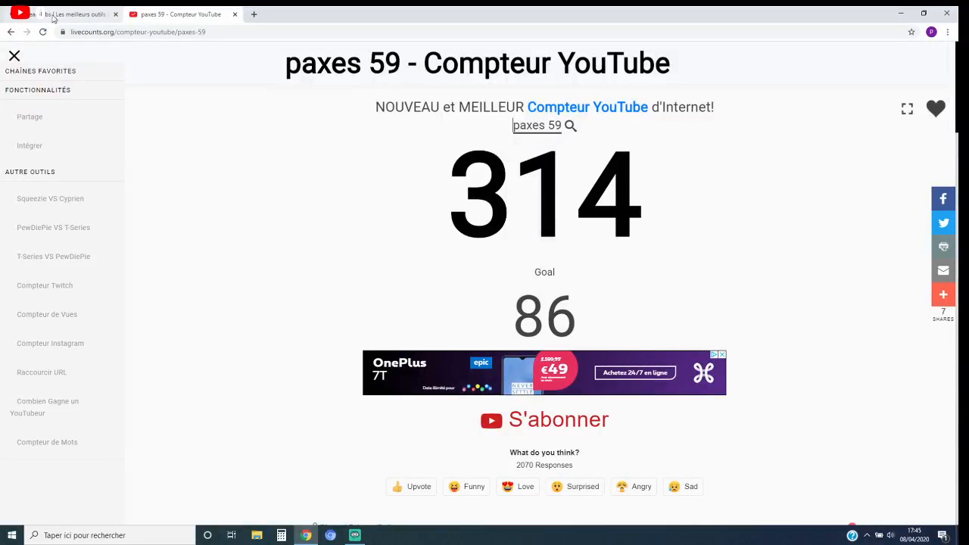
- Select the full web address of the paxes 59 counter page in Chrome and switch to Streamlabs OBS
left_click(53, 16)
left_click(178, 16)
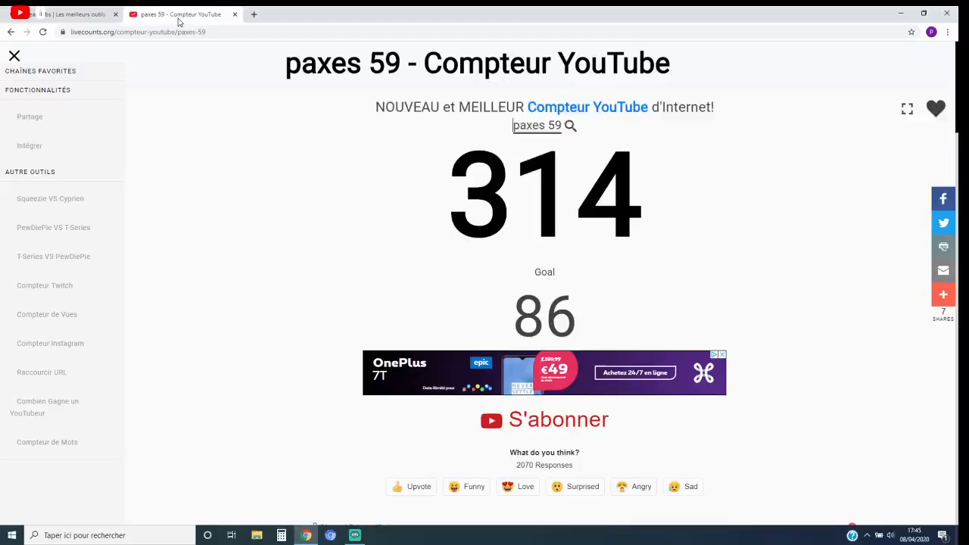
left_click(354, 535)
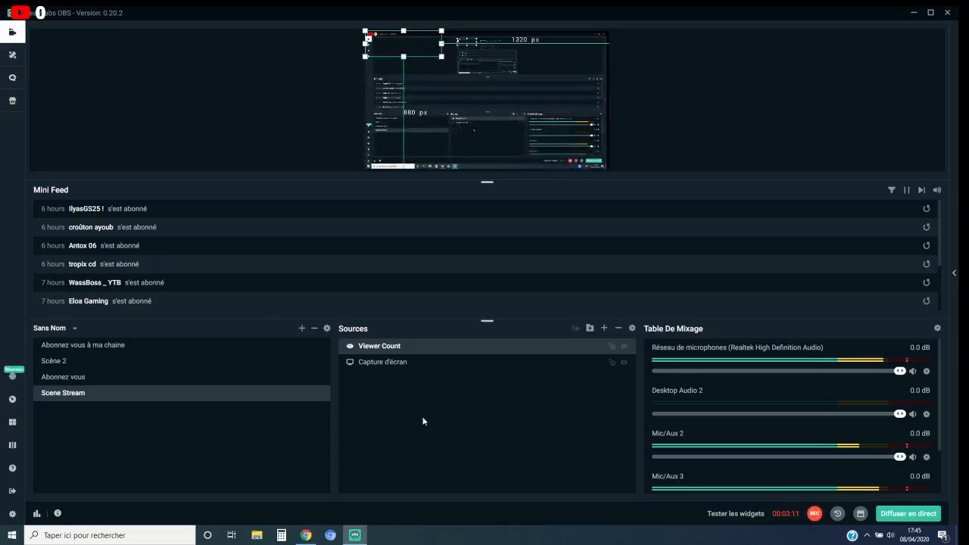
left_click(305, 535)
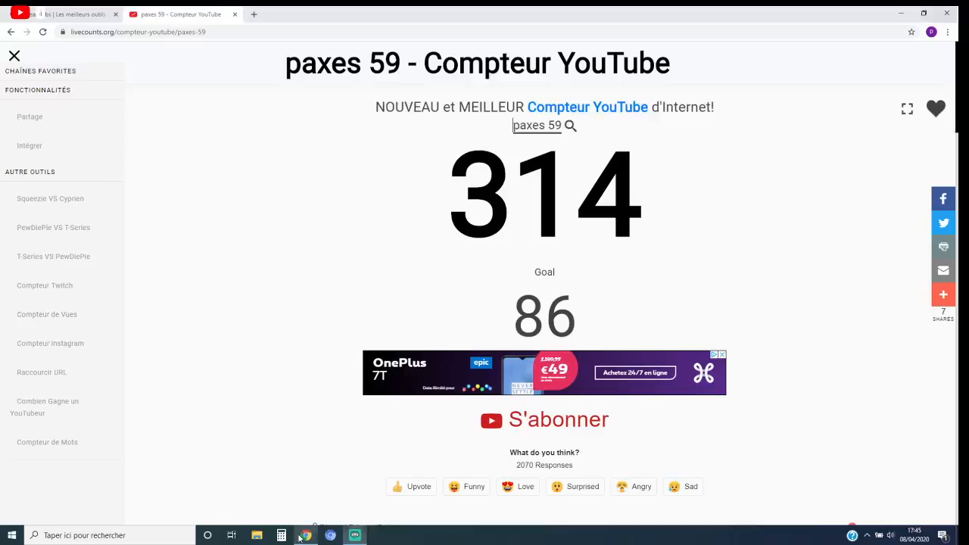
left_click(211, 33)
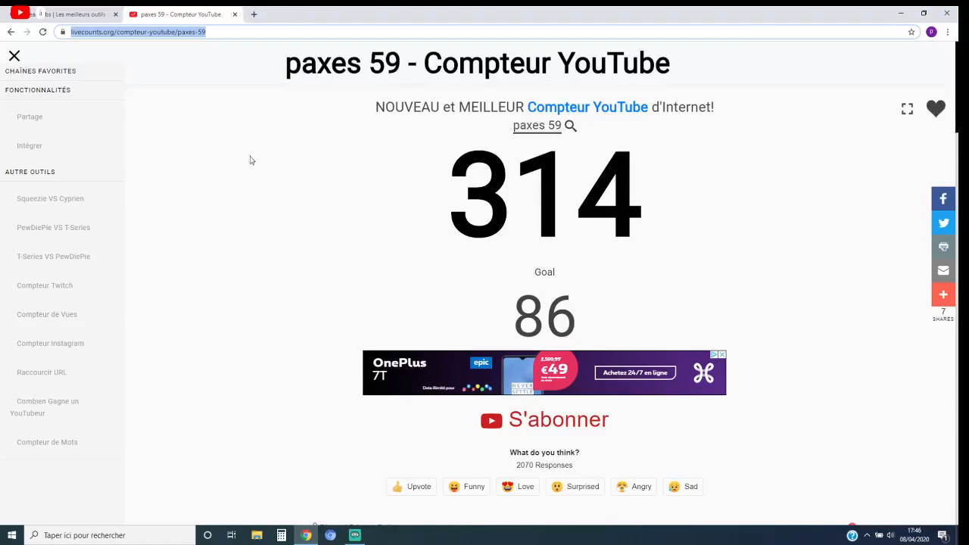
left_click(355, 535)
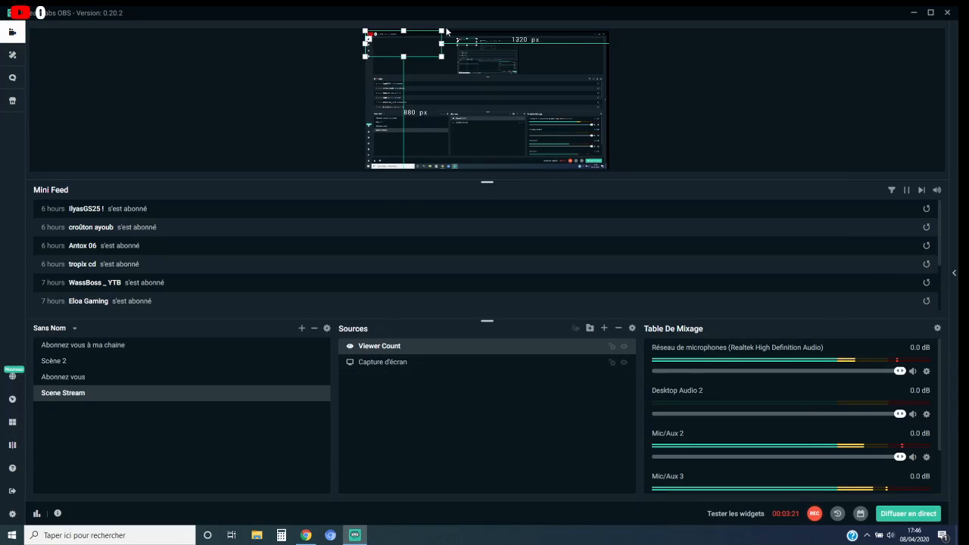
- Shrink the Viewer Count widget slightly and move it a little inward from the canvas's upper-left corner
left_click_drag(442, 30, 425, 36)
left_click_drag(380, 44, 396, 42)
left_click(395, 43)
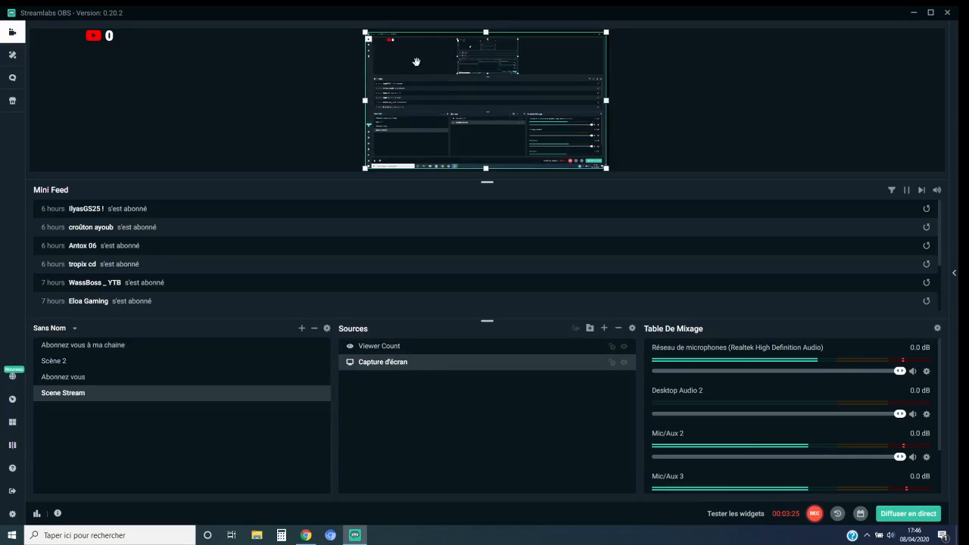
left_click(395, 43)
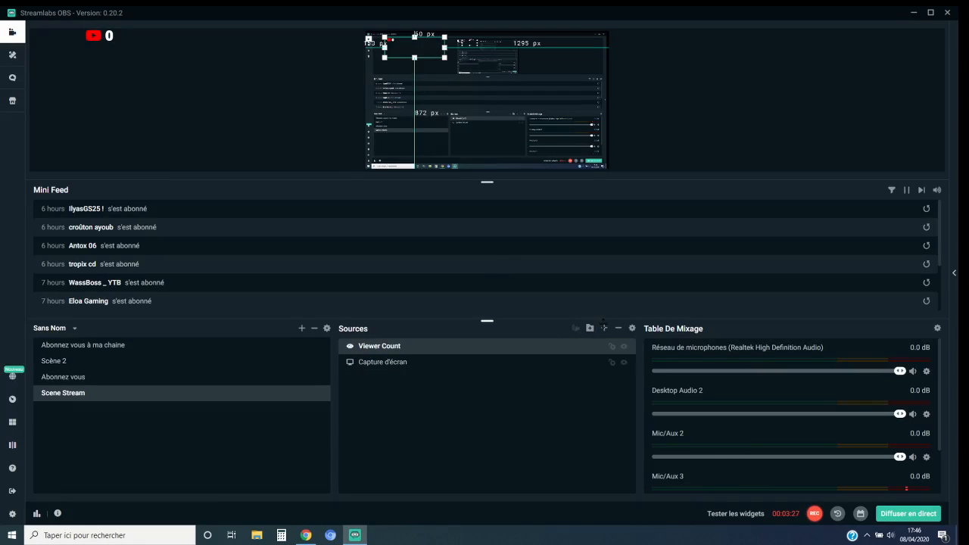
- Add the Boîte d'alerte widget to Scene Stream using the existing Alert Box source and move it toward the canvas's right side
left_click(603, 328)
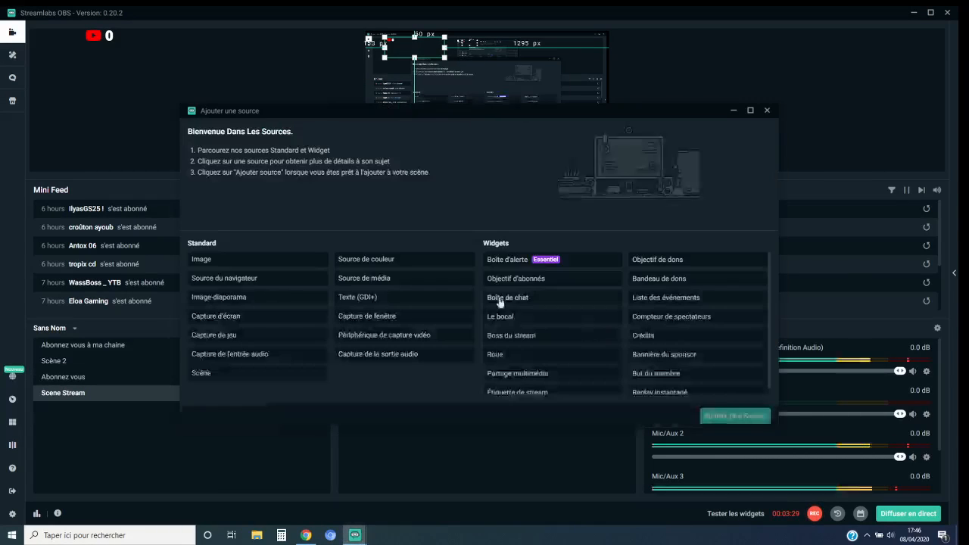
scroll(581, 296, "up", 1)
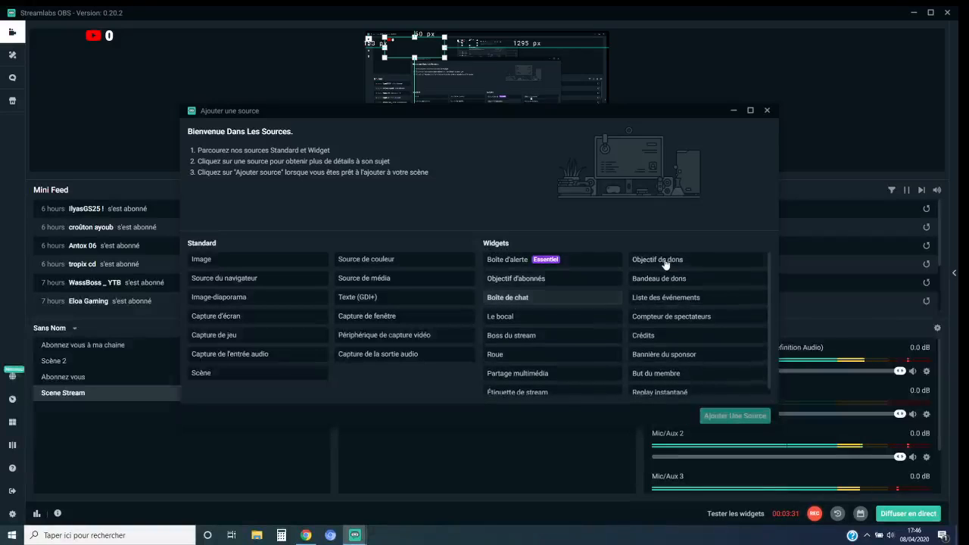
left_click(577, 264)
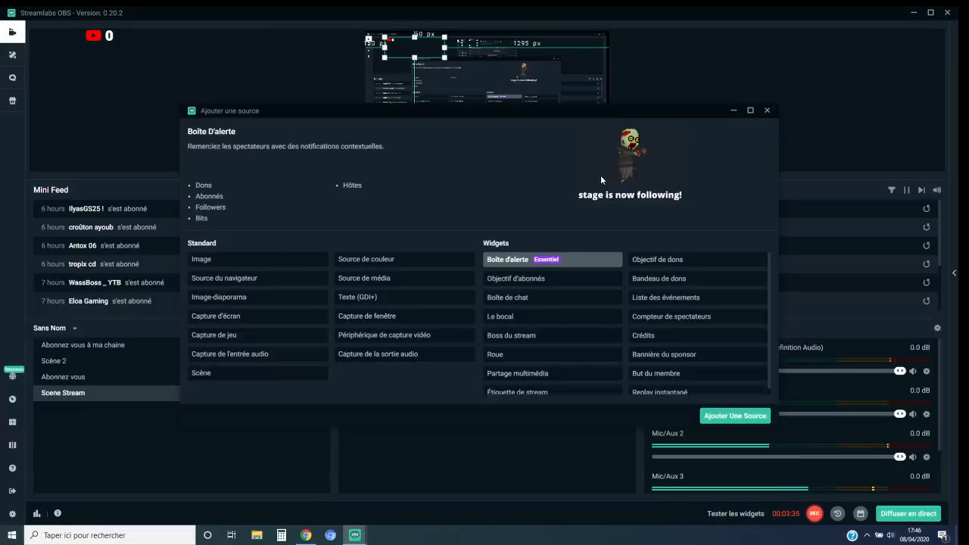
left_click(728, 415)
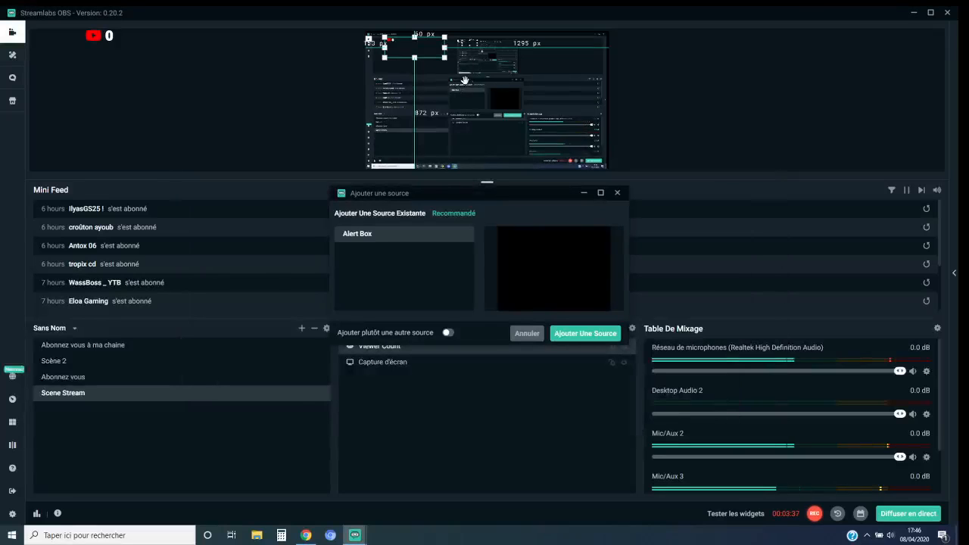
left_click(565, 333)
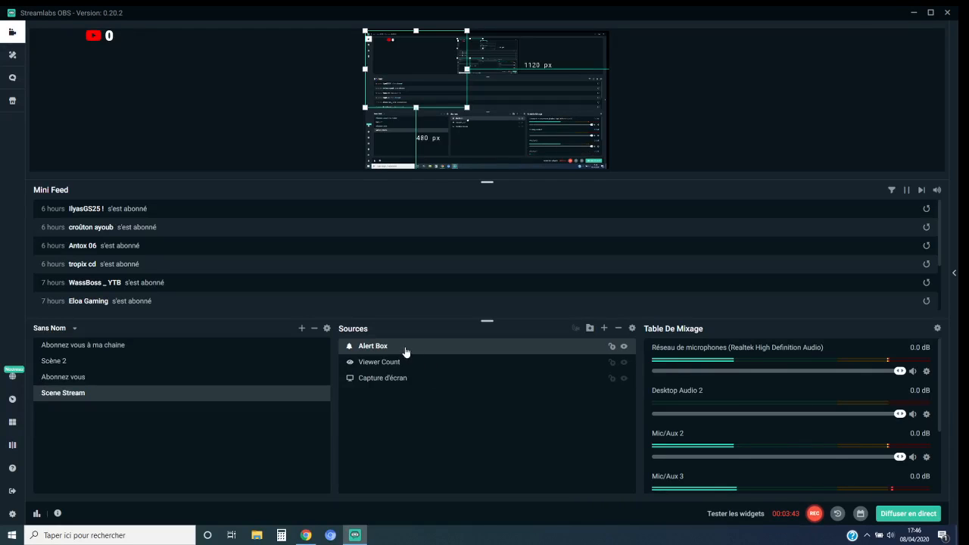
left_click_drag(413, 38, 571, 68)
left_click(595, 70)
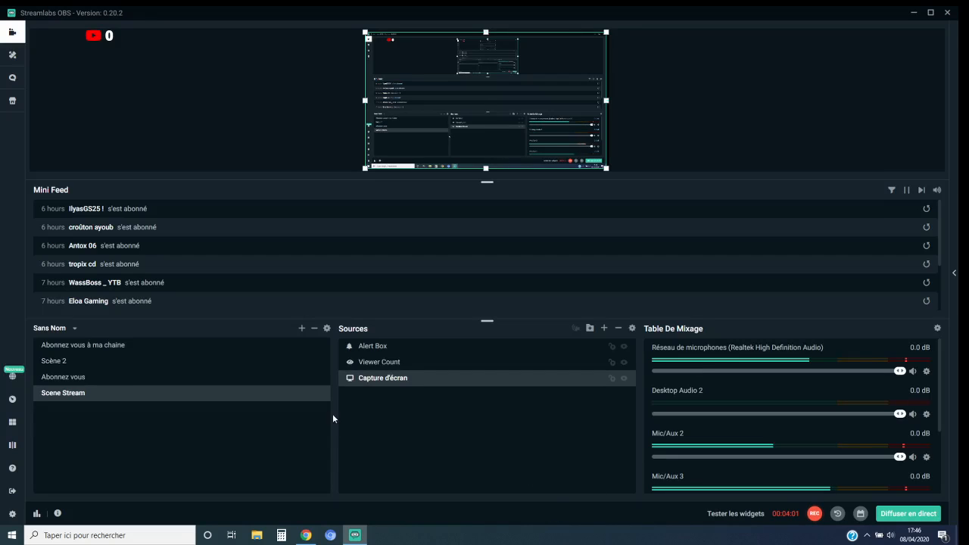
- Browse the other scenes, including Abonnez vous à ma chaine, and display Scène 2 to examine its sources
left_click(299, 332)
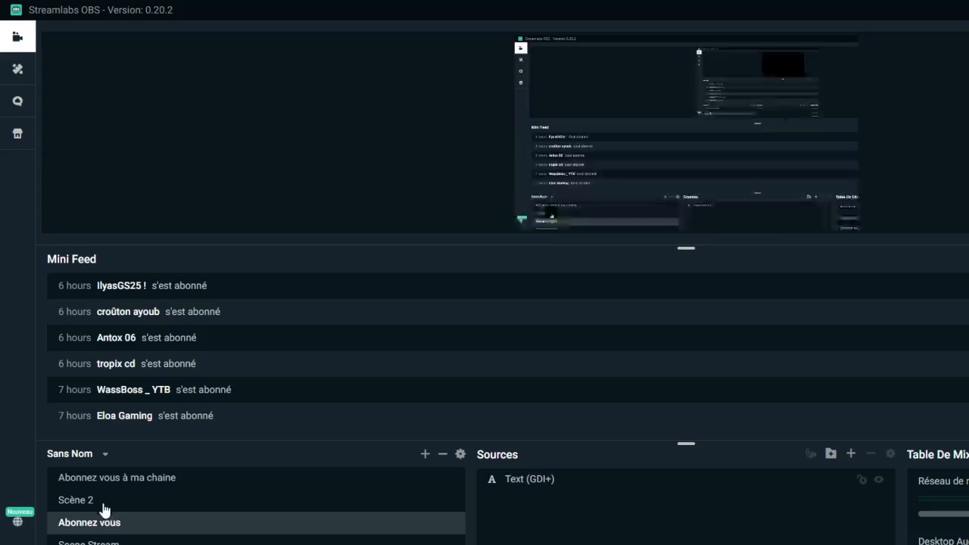
left_click(102, 501)
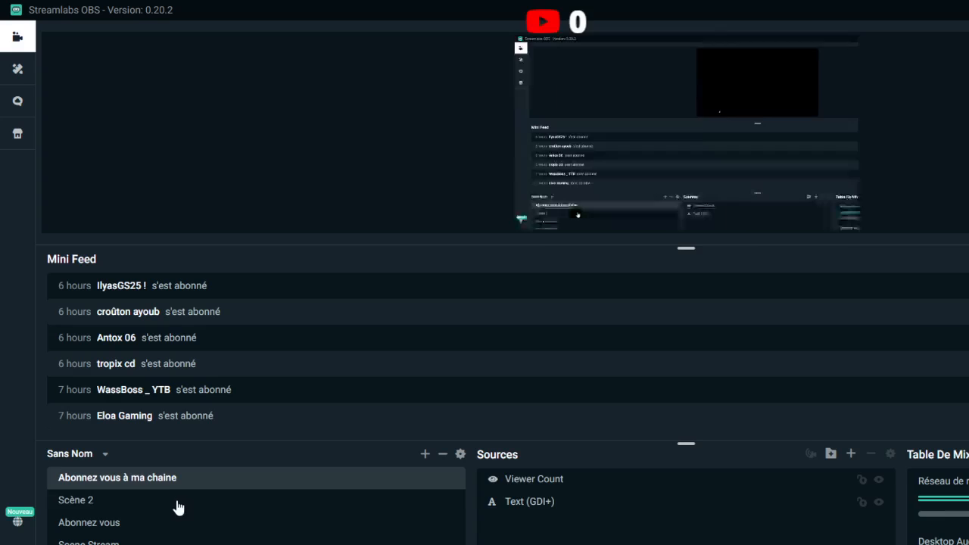
left_click(176, 502)
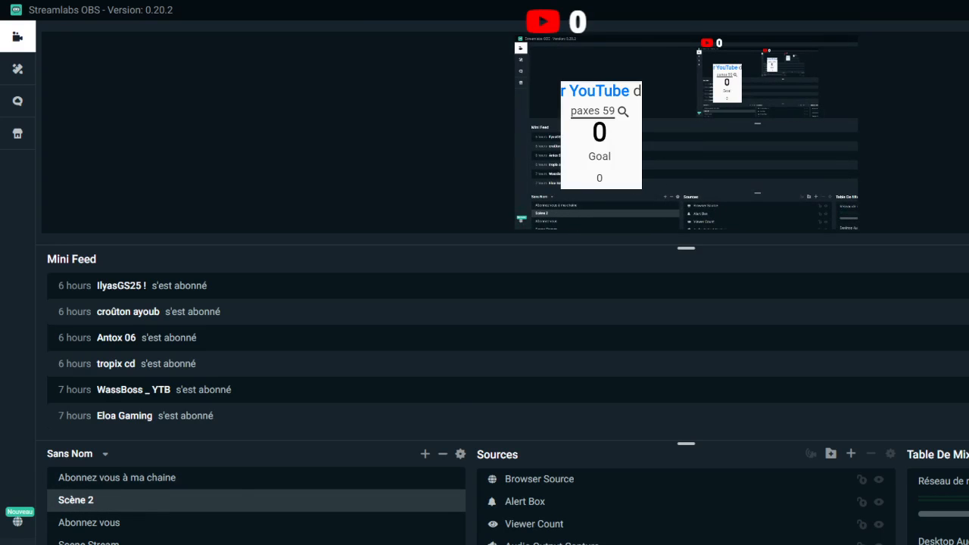